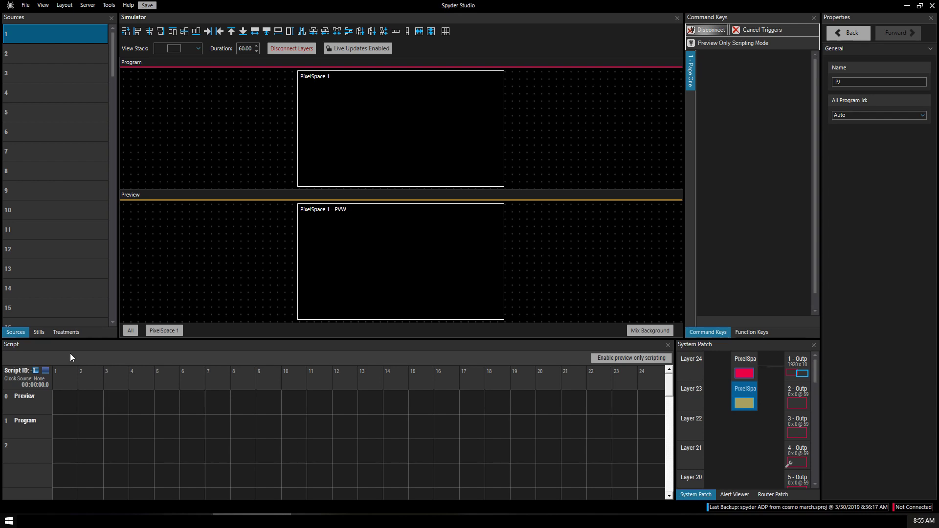
Start a new empty configuration in the Configuration Manager and accept the virtual X80 frame setup with NTSC frame rate.
left_click(26, 6)
left_click(42, 15)
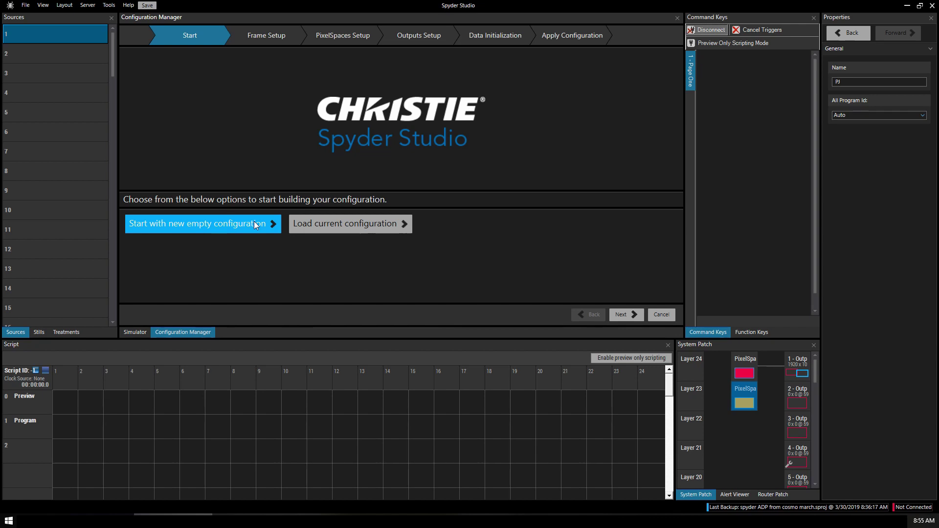
left_click(254, 223)
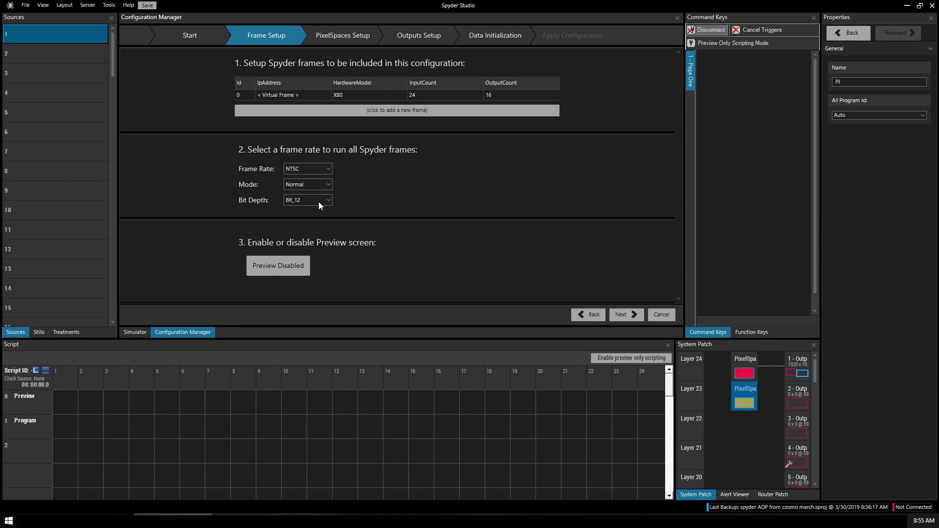
left_click(295, 268)
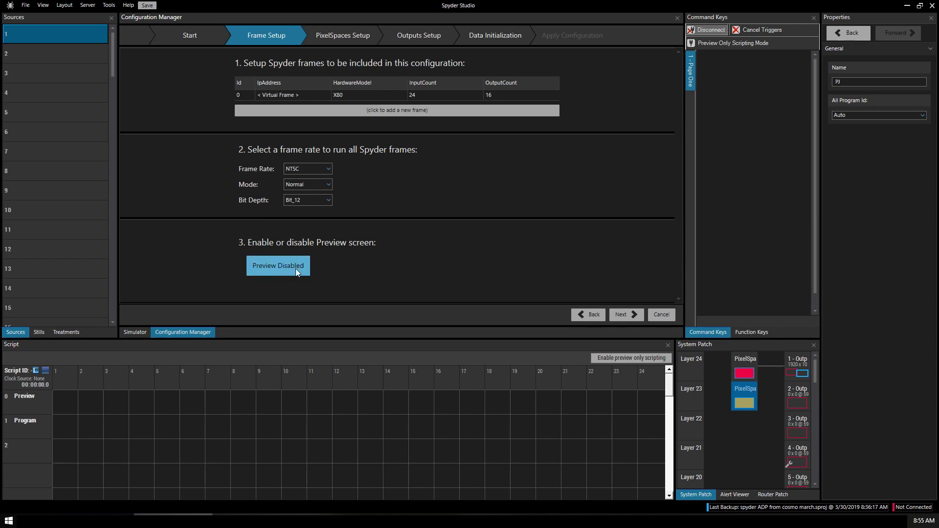
left_click(624, 315)
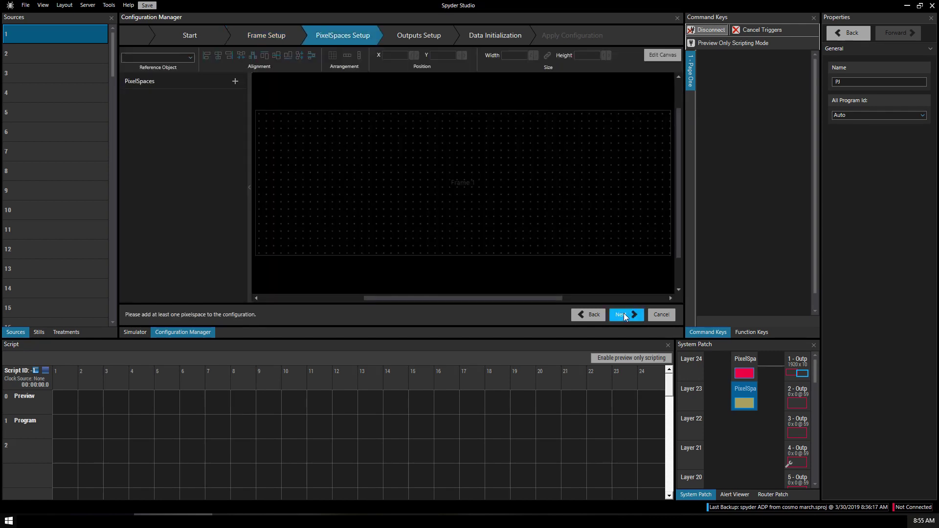
Add two PixelSpaces to the canvas and name the first Projector and the second DSM.
left_click(234, 82)
left_click(235, 82)
left_click(186, 95)
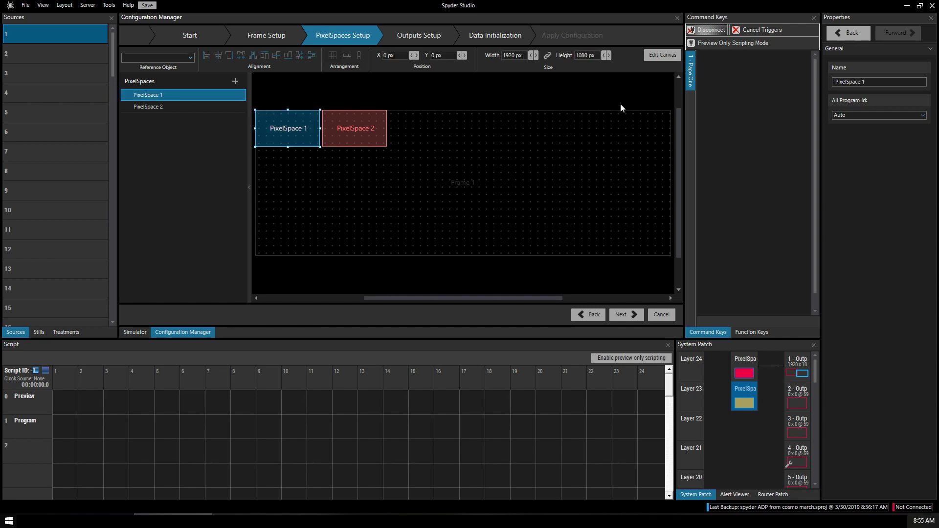
left_click(857, 80)
type("Projecto")
left_click(356, 129)
left_click(868, 81)
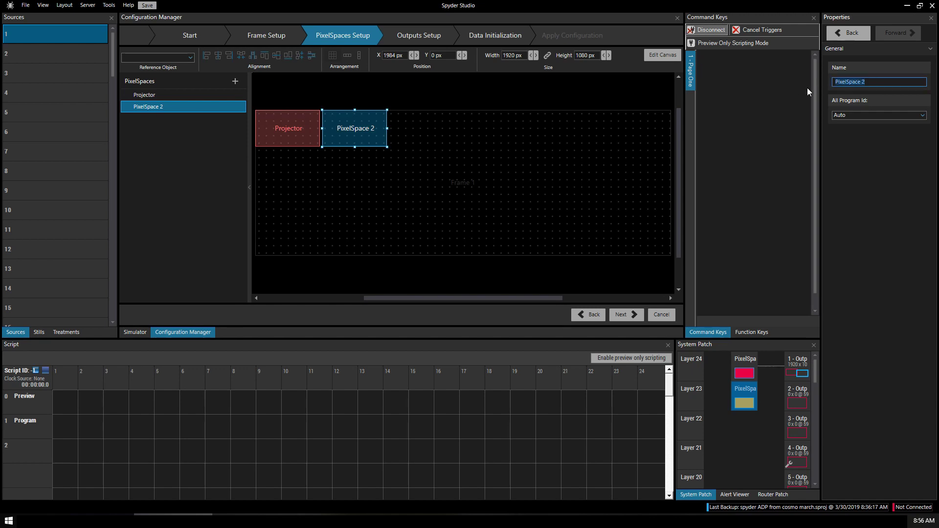
type("DSM")
left_click(729, 172)
Check the size and position of the Projector and DSM PixelSpaces.
left_click(289, 123)
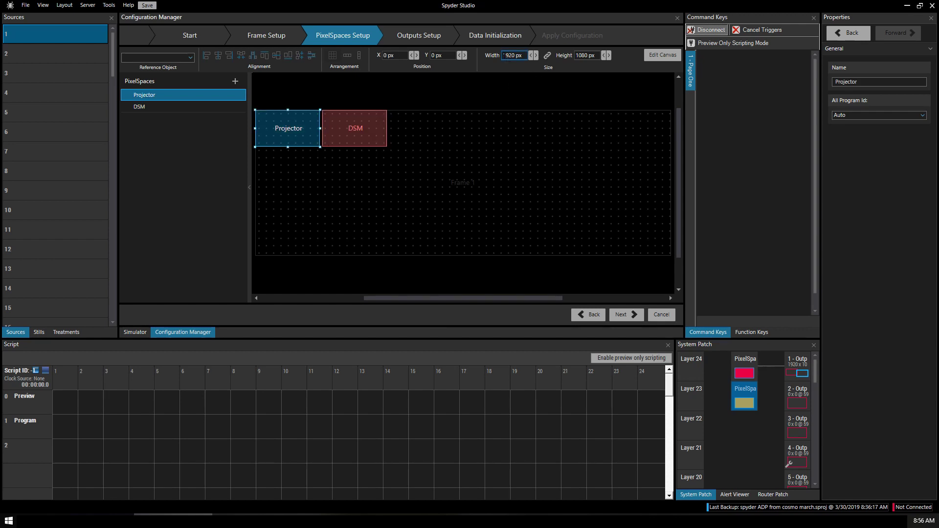
key("Tab")
key("shift+Tab")
left_click(175, 108)
left_click(175, 96)
left_click(165, 109)
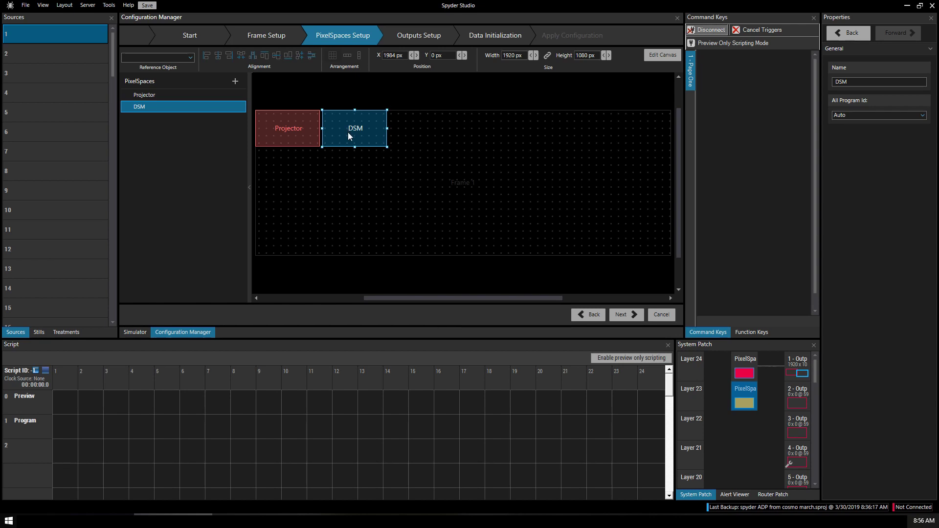
Proceed to the outputs setup and place Output 1 near the Projector PixelSpace and Output 2 near the DSM PixelSpace.
left_click(624, 314)
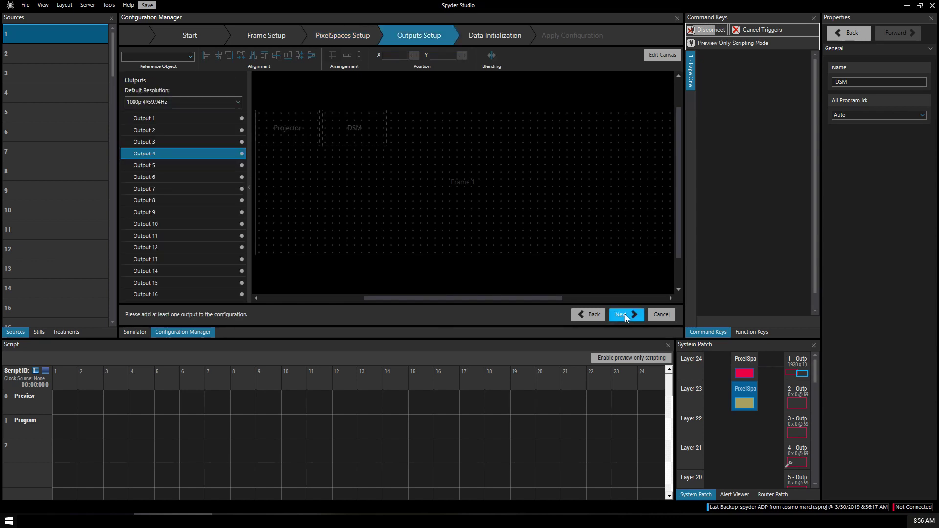
left_click(160, 117)
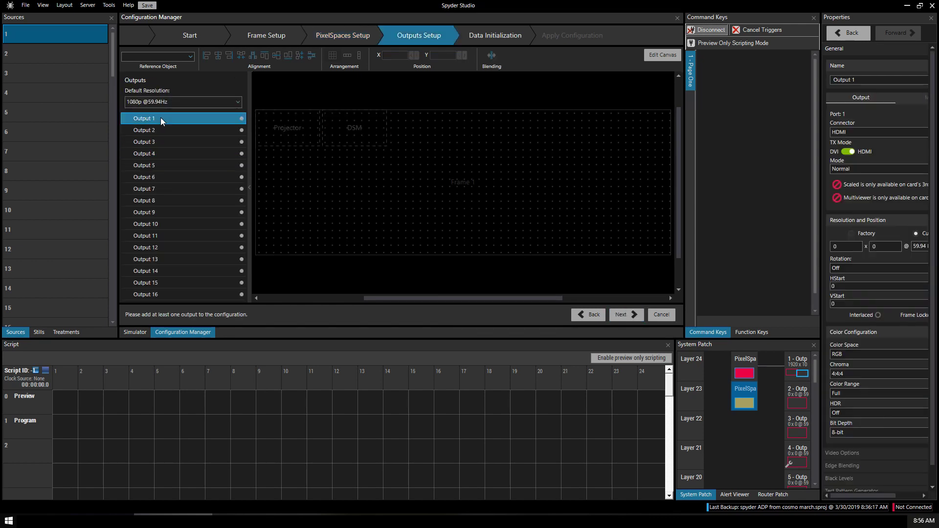
left_click_drag(161, 118, 257, 137)
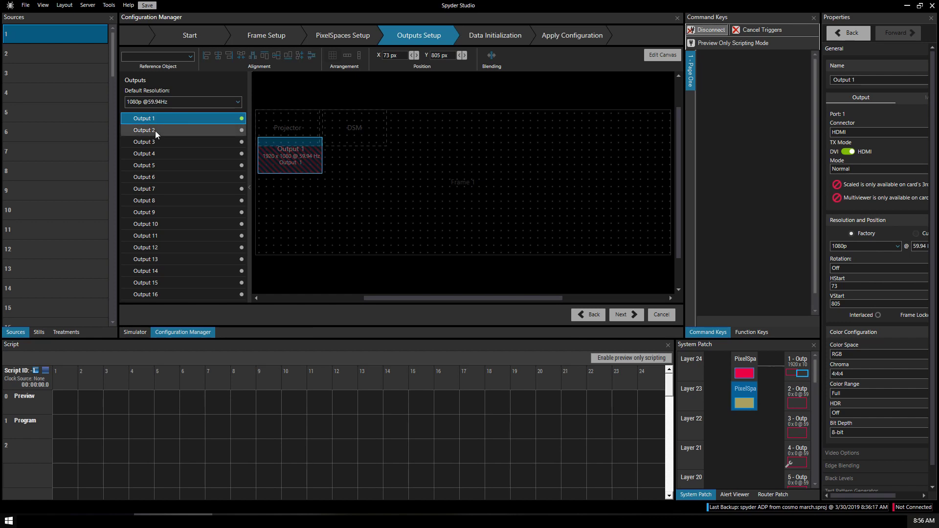
left_click_drag(154, 131, 343, 144)
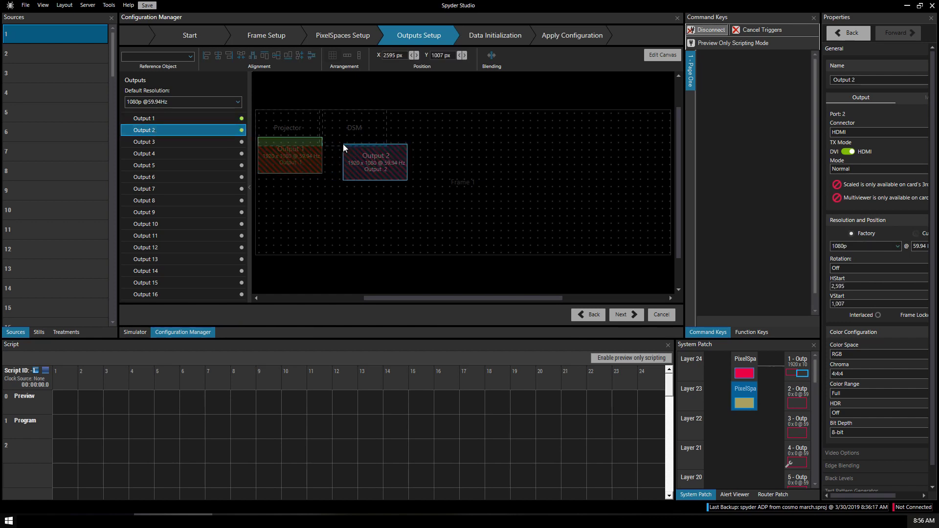
Align Output 1 horizontally and vertically to the Projector PixelSpace, using it as the reference object.
left_click(298, 156)
left_click(155, 55)
left_click(151, 81)
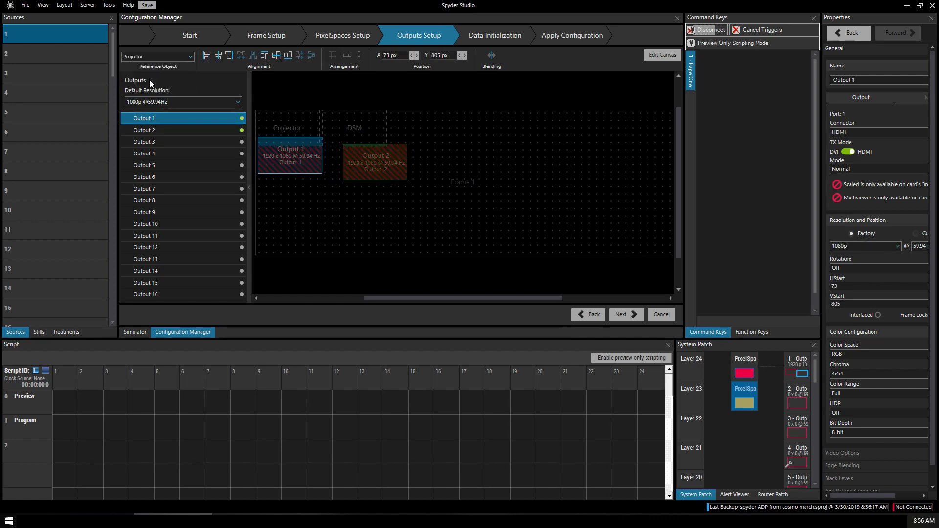
left_click(277, 56)
left_click(221, 55)
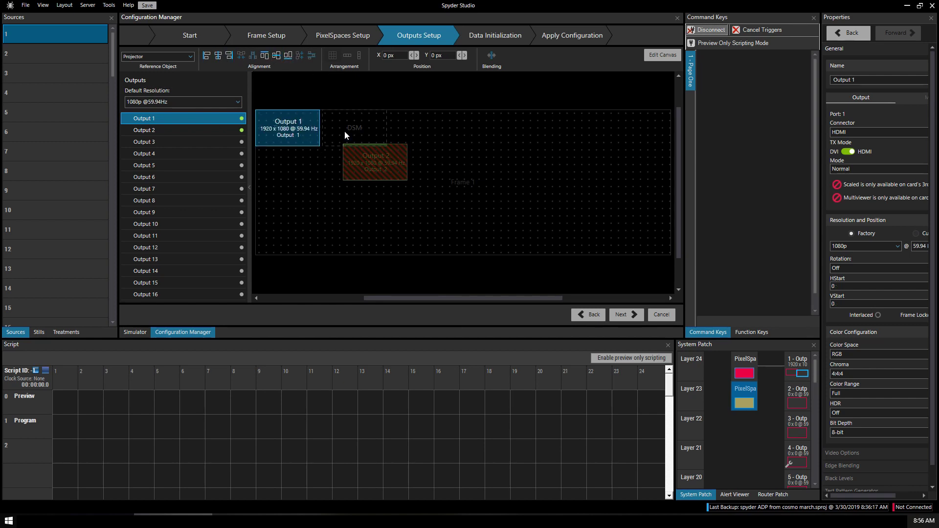
Align Output 2 horizontally and vertically to the DSM PixelSpace, using it as the reference object.
left_click(384, 157)
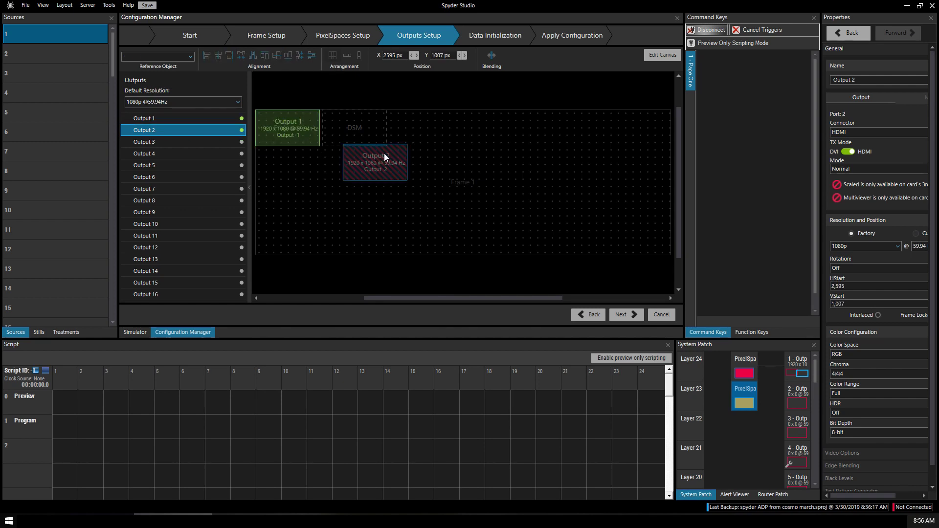
left_click(160, 57)
left_click(145, 88)
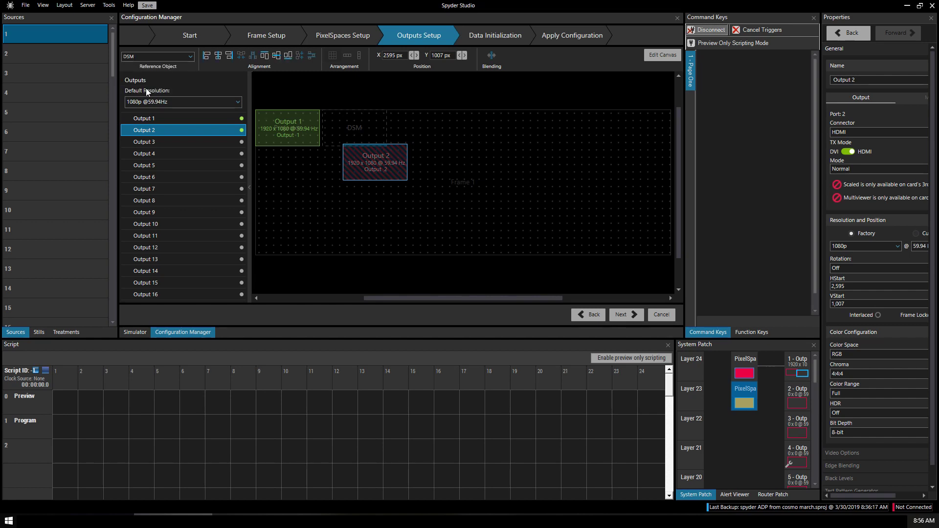
left_click(230, 57)
left_click(264, 56)
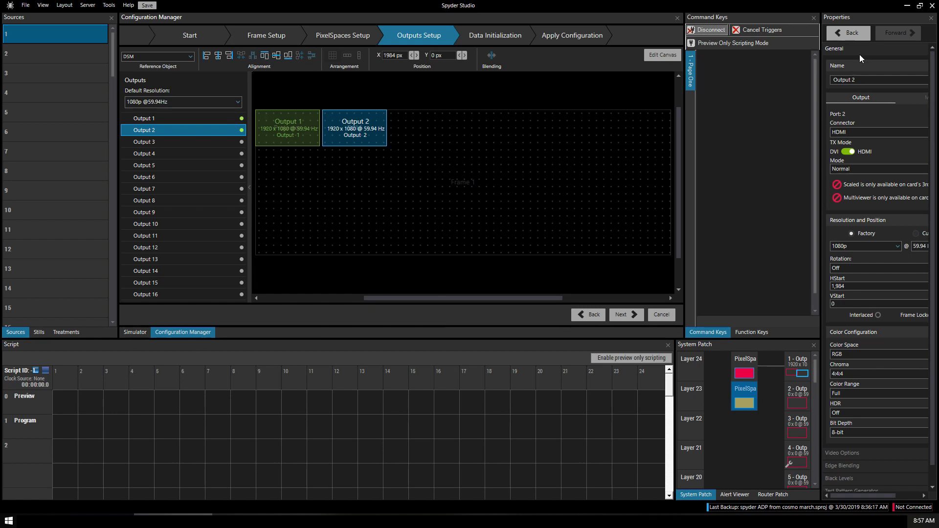
Rename Output 1 as Projector.
left_click(290, 128)
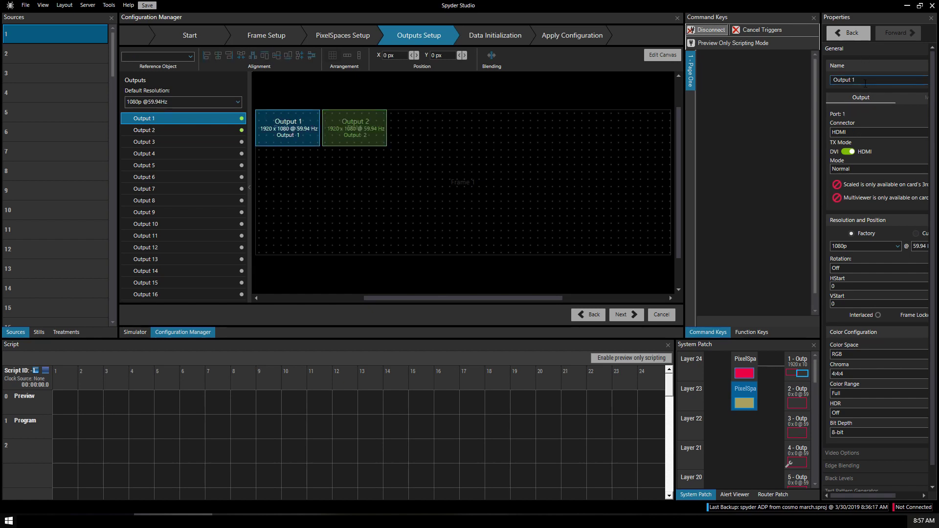
triple_click(865, 83)
type("Pro")
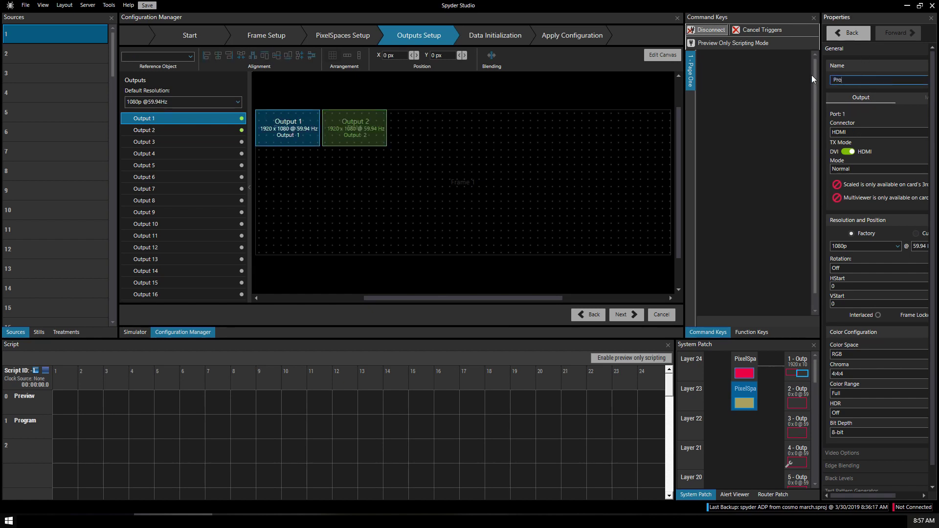
type("jector")
key("Return")
Rename Output 2 as DSM.
left_click(356, 145)
triple_click(893, 78)
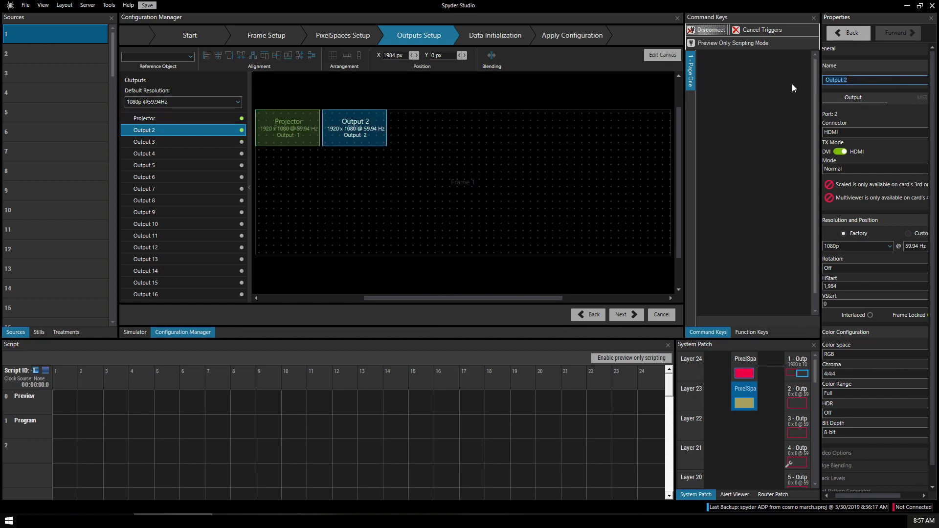
type("DSM")
key("Return")
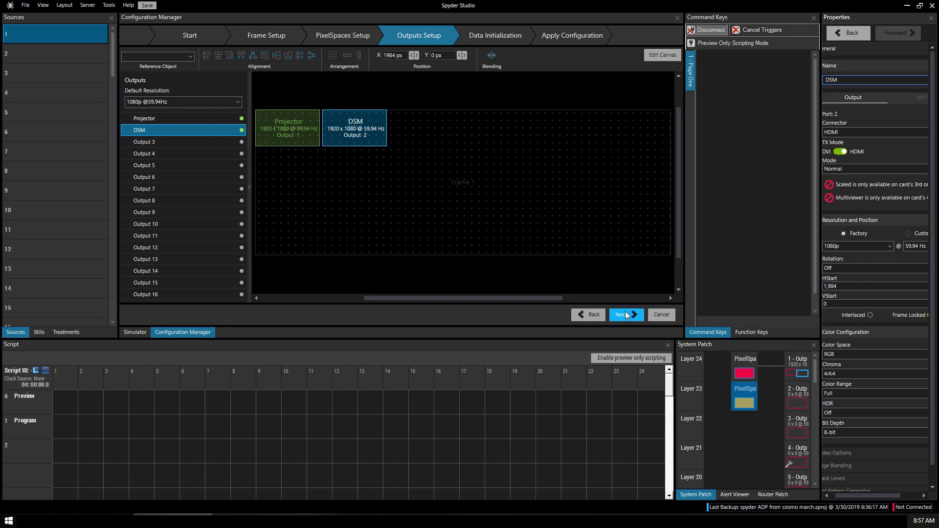
Leave all existing data uncleared in data initialization and apply the configuration to the local PC in Virtual Mode, closing the manager.
left_click(164, 153)
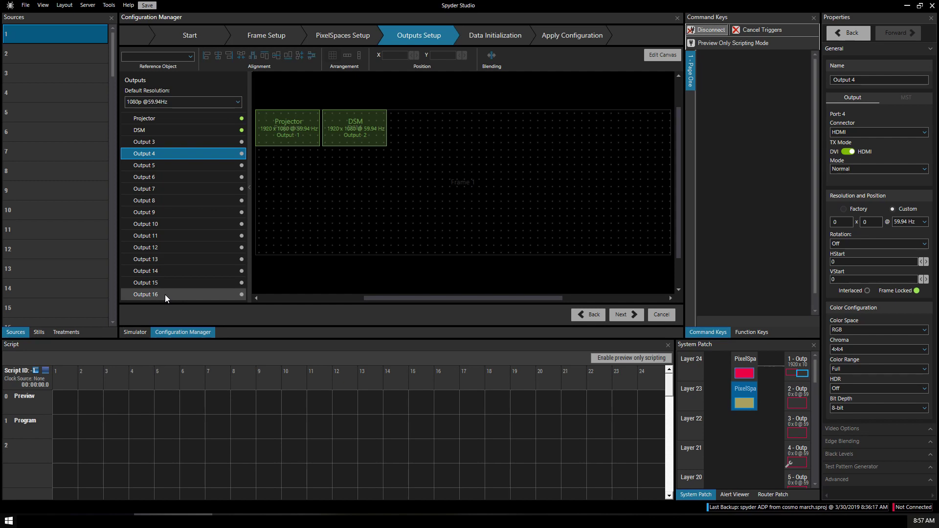
left_click(625, 315)
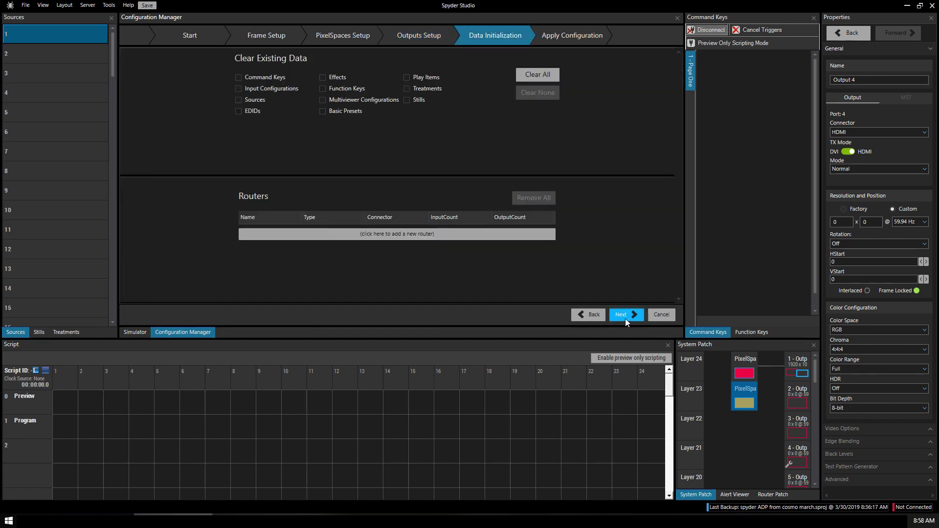
left_click(533, 75)
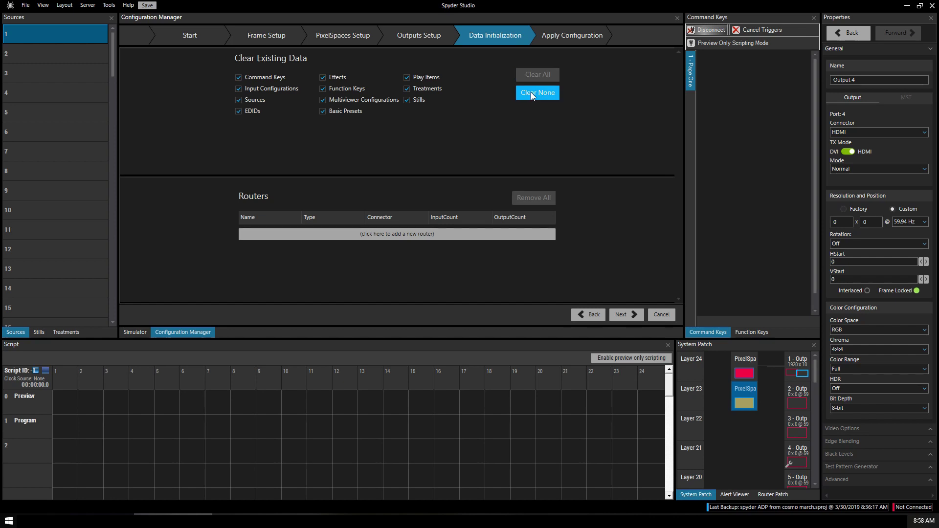
left_click(530, 92)
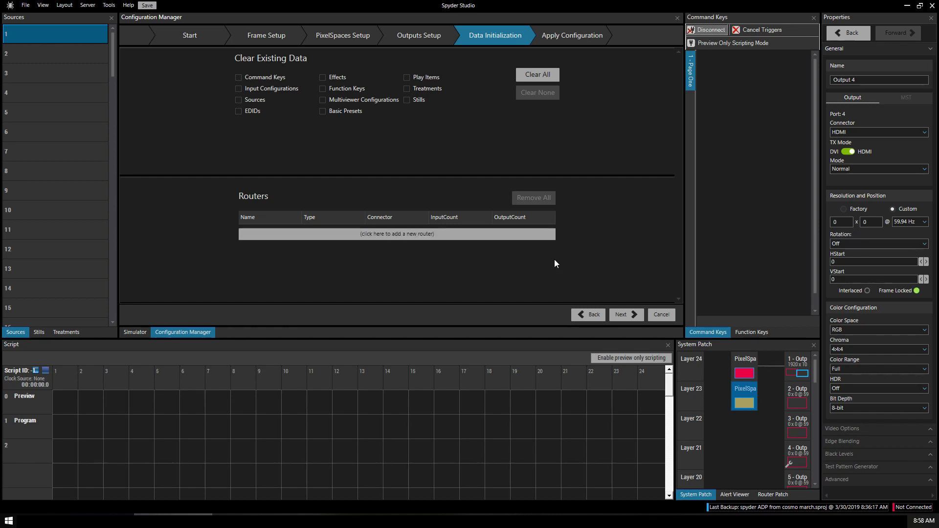
left_click(624, 316)
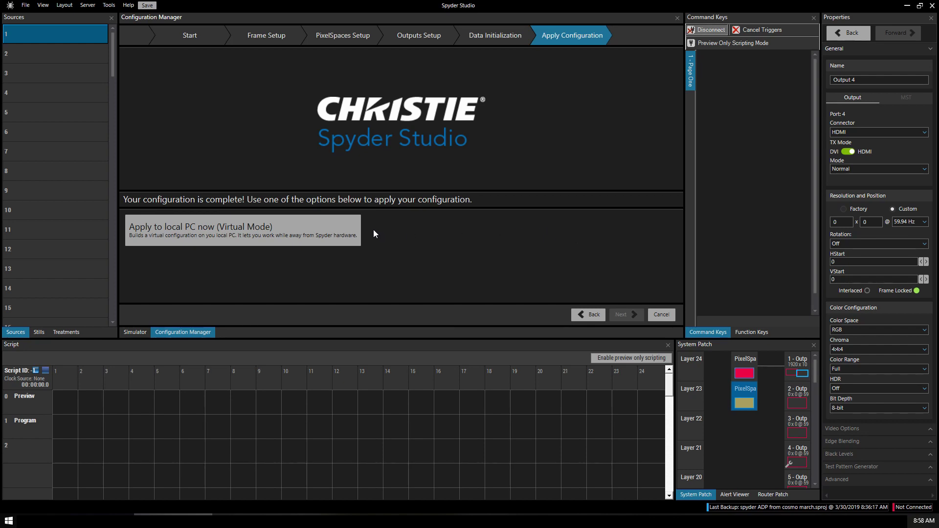
left_click(270, 224)
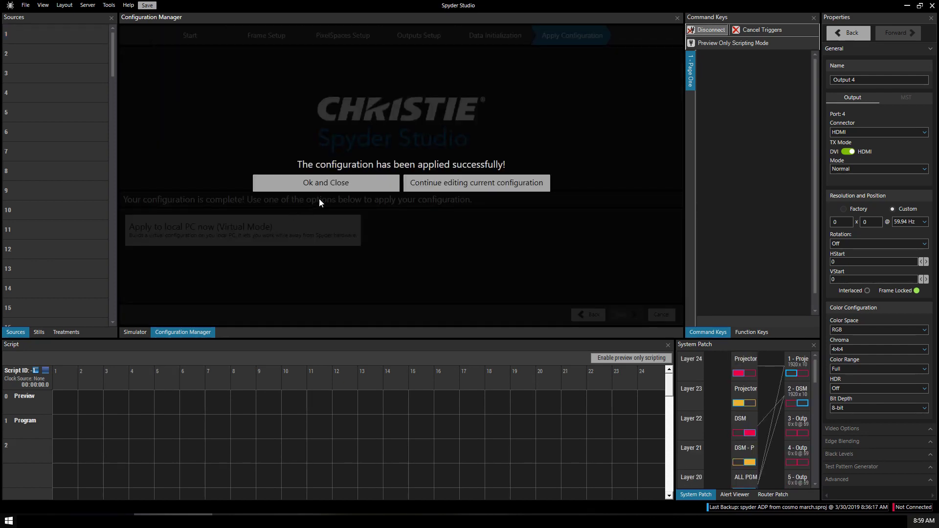
left_click(345, 182)
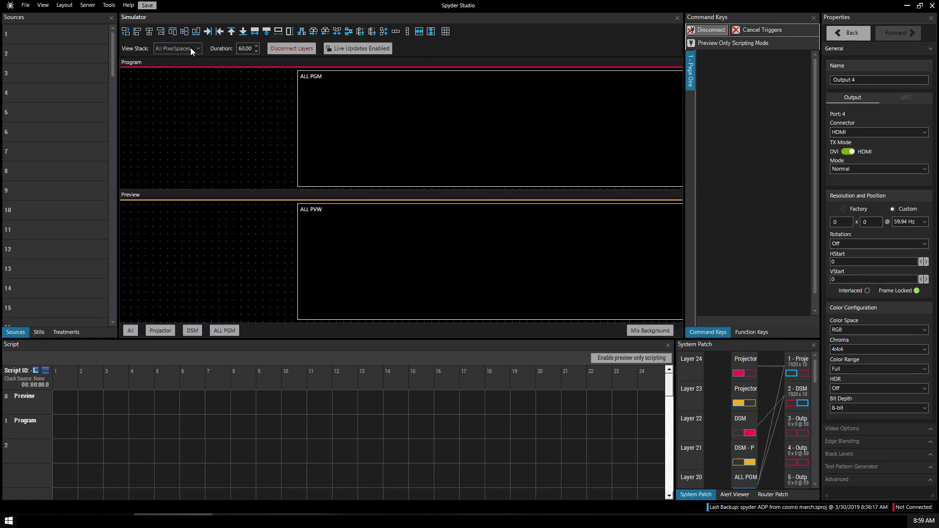
Fit all PixelSpaces in the Simulator and switch the view stack to the separate Projector and DSM PixelSpaces.
left_click(130, 331)
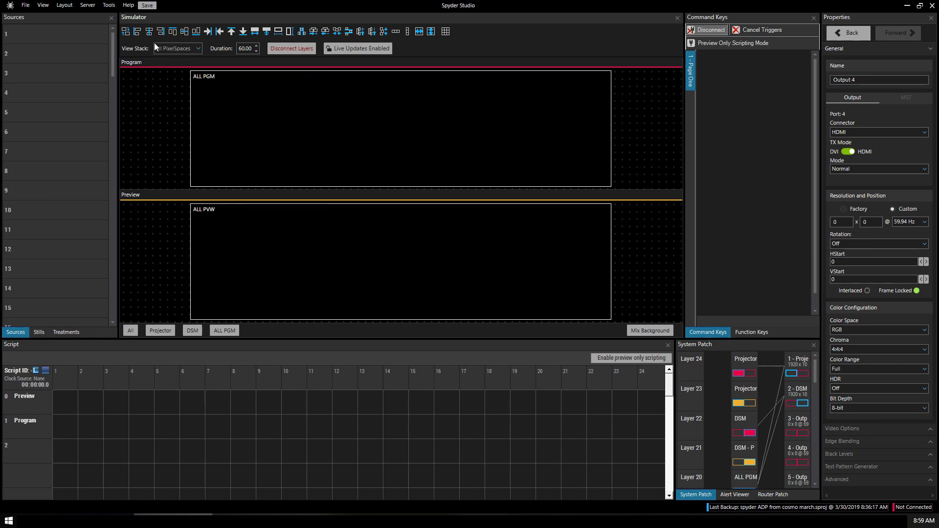
left_click(186, 48)
left_click(182, 69)
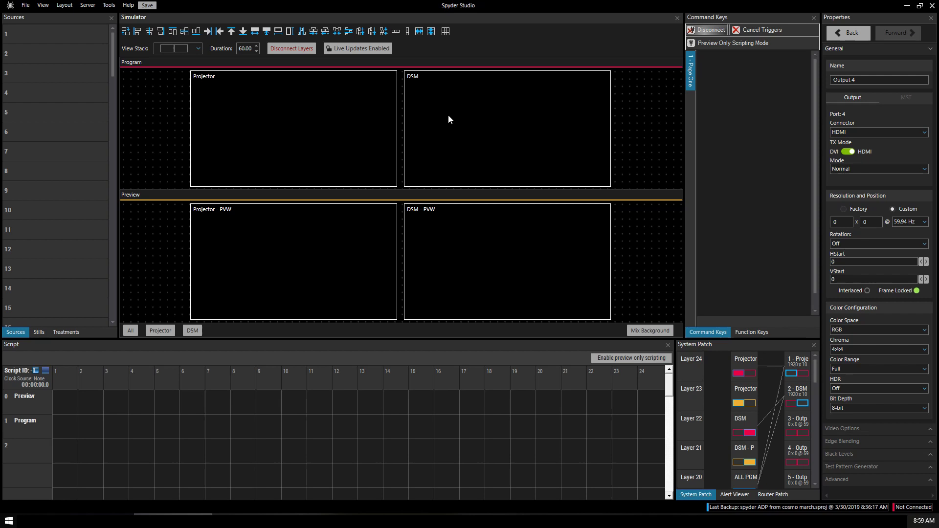
Start a new source in the first source slot, name it Gfx 1 and set its input type to HDMI.
right_click(28, 34)
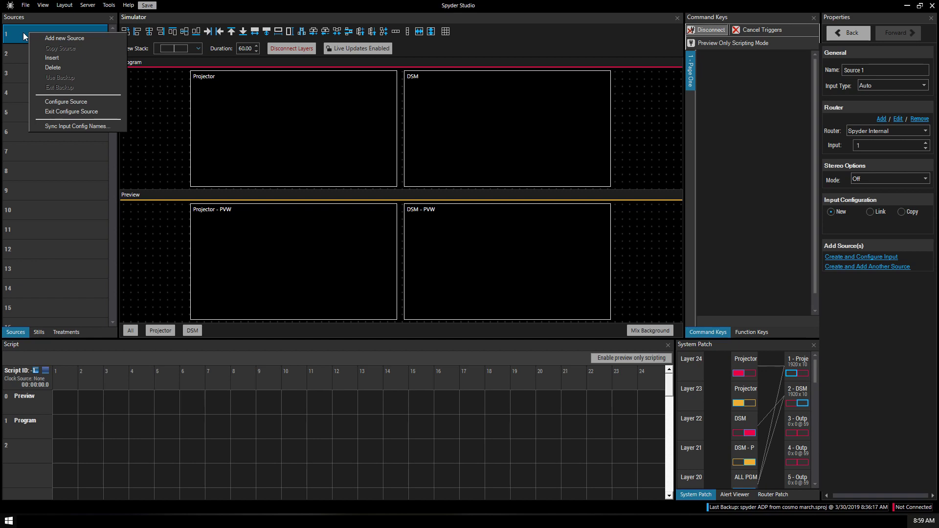
left_click(60, 38)
left_click(862, 69)
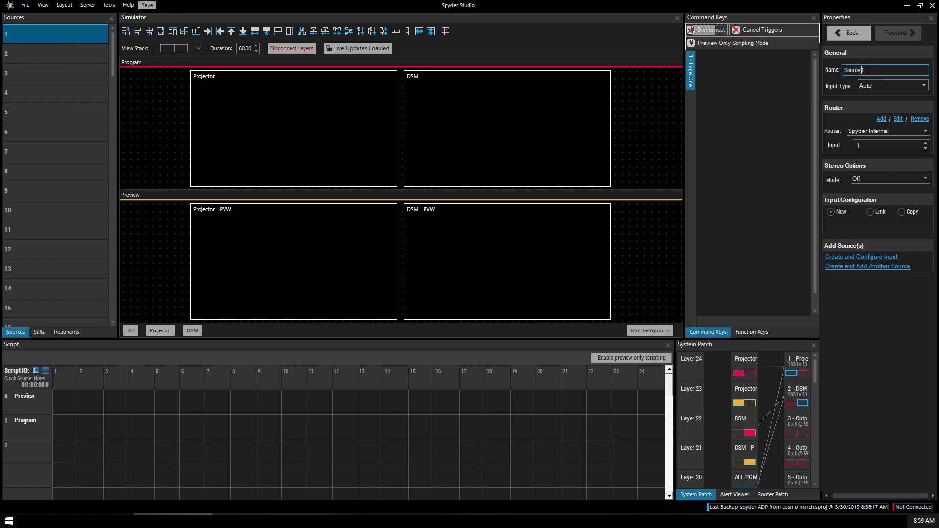
left_click_drag(862, 70, 827, 72)
type("Gfx")
left_click(879, 85)
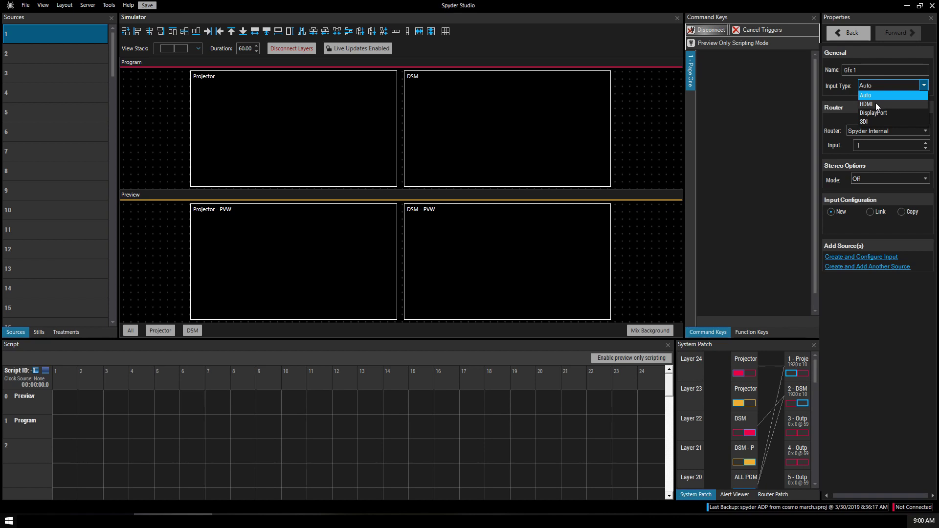
left_click(876, 104)
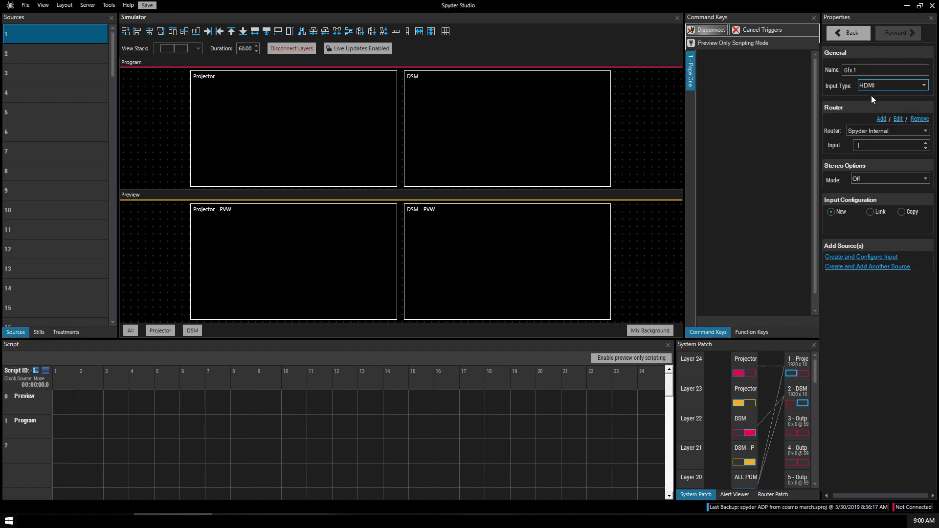
Keep the Spyder Internal router on input 1 for Gfx 1, and try to create the source and configure its input.
left_click(866, 131)
left_click(866, 131)
left_click(851, 256)
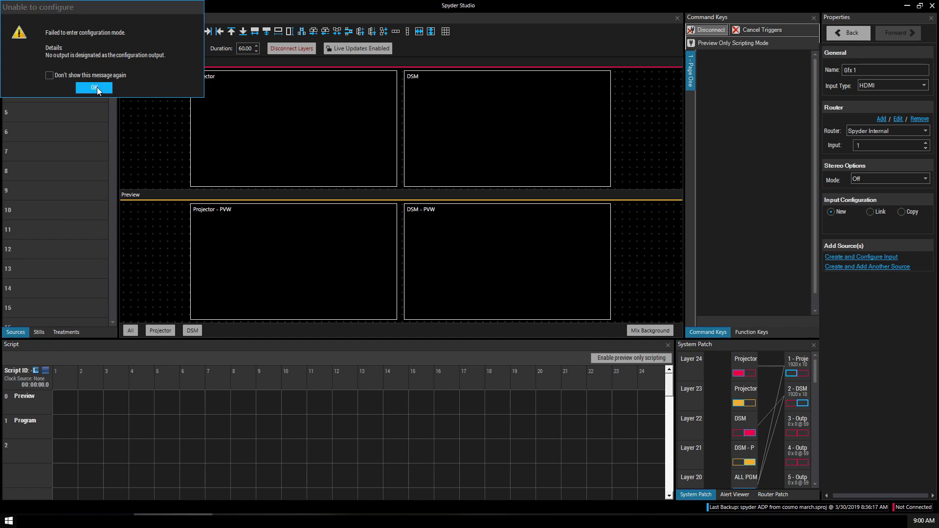
Dismiss the configuration mode warning and designate Output 4 as the configuration output.
left_click(94, 87)
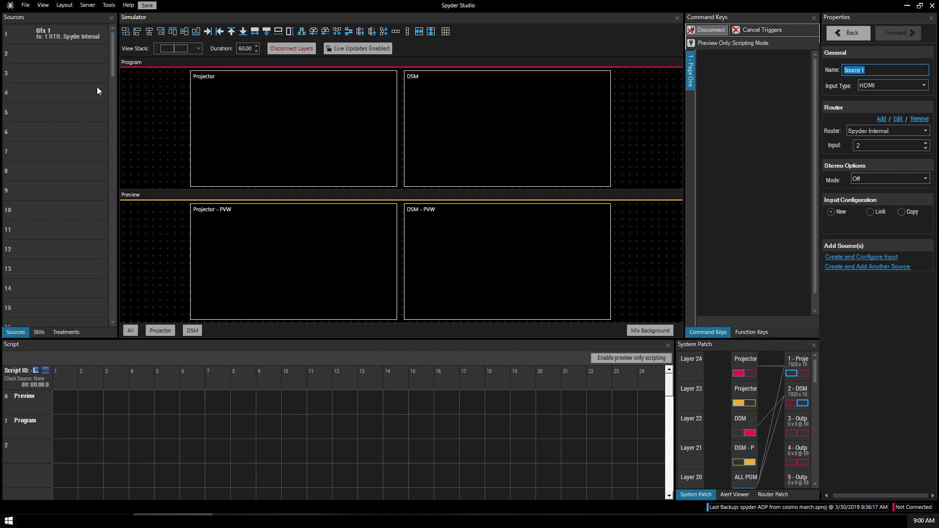
right_click(796, 454)
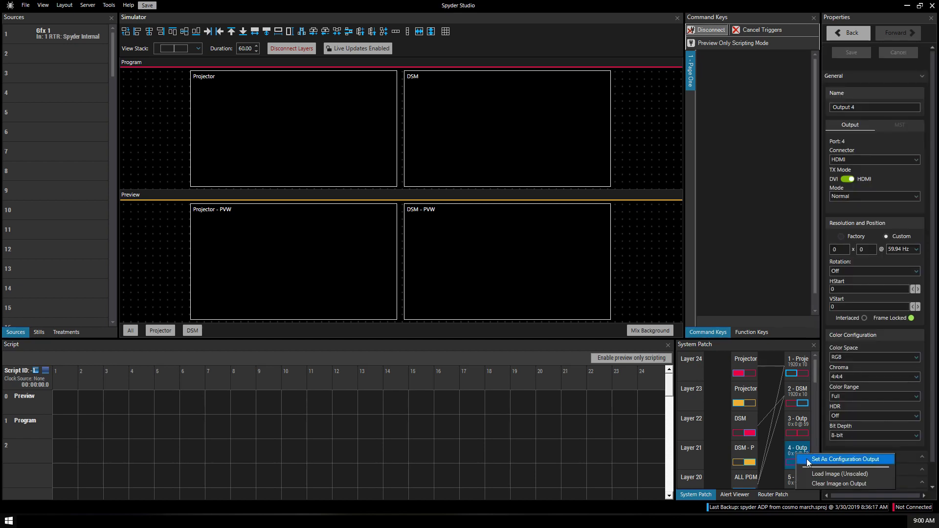
left_click(806, 459)
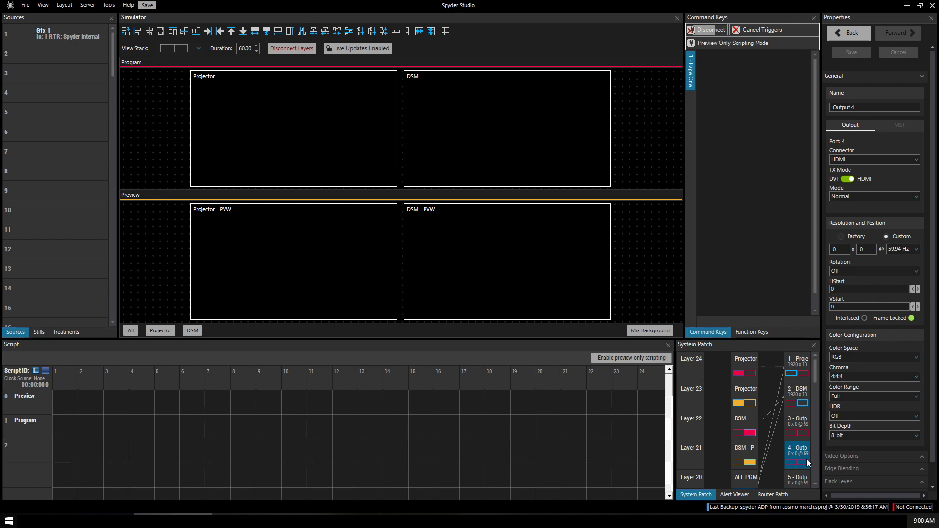
left_click(795, 452)
Open the input configuration of source Gfx 1 in configuration mode.
left_click(54, 35)
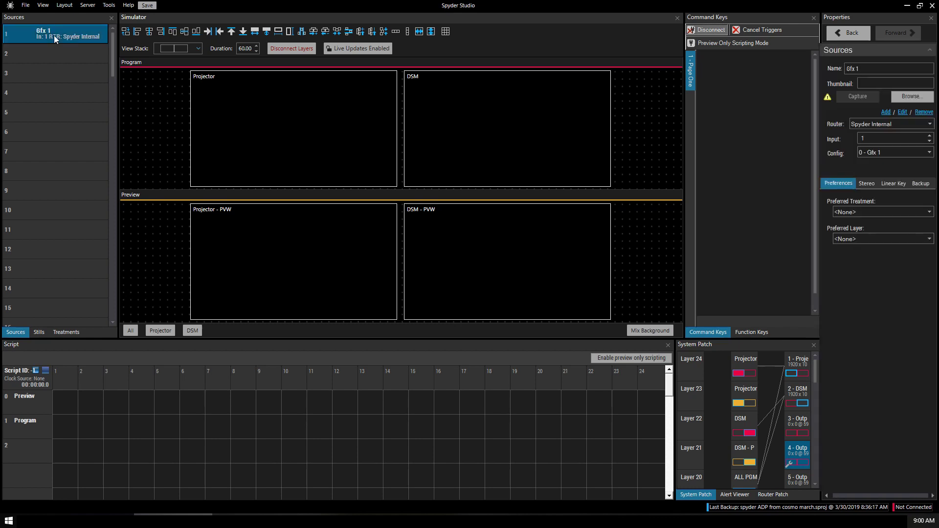
right_click(53, 36)
left_click(90, 103)
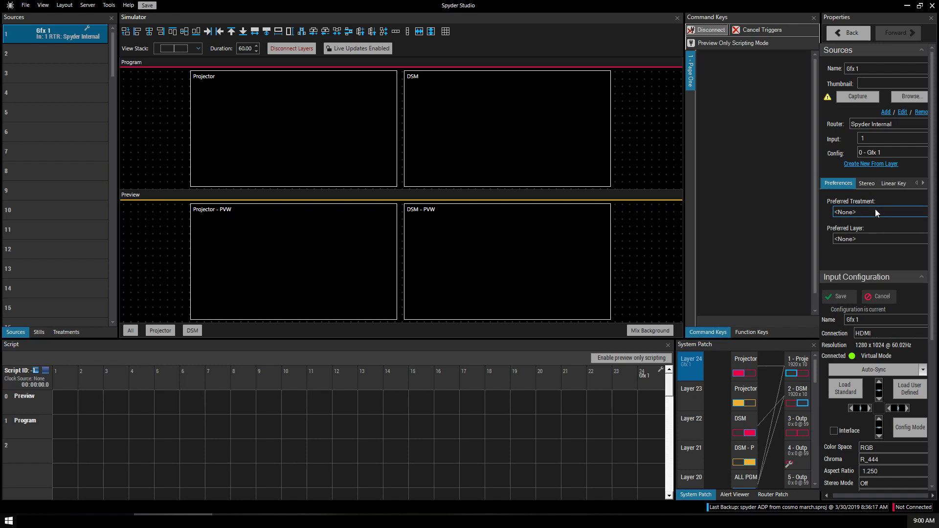
left_click(875, 209)
left_click(876, 209)
Load the factory format 1080p(59.94) into Gfx 1's input configuration and save it.
left_click(853, 393)
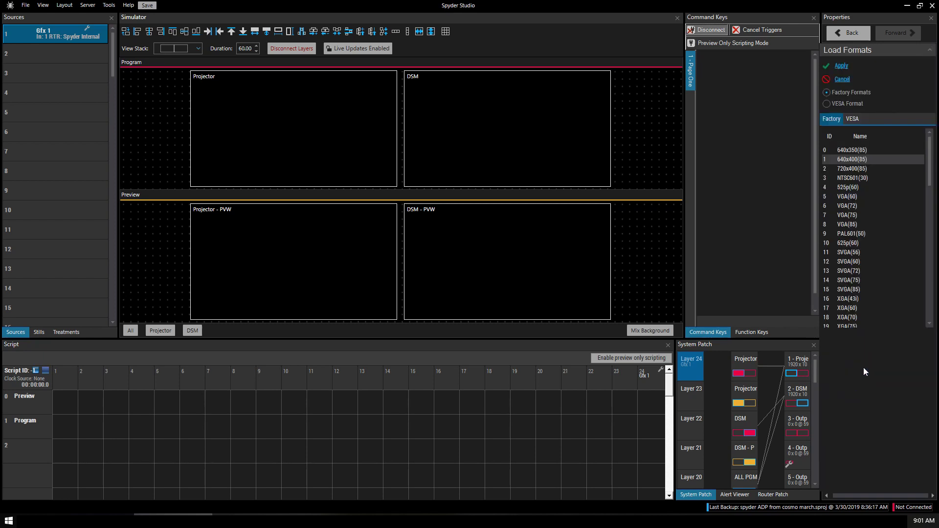
left_click_drag(926, 160, 934, 250)
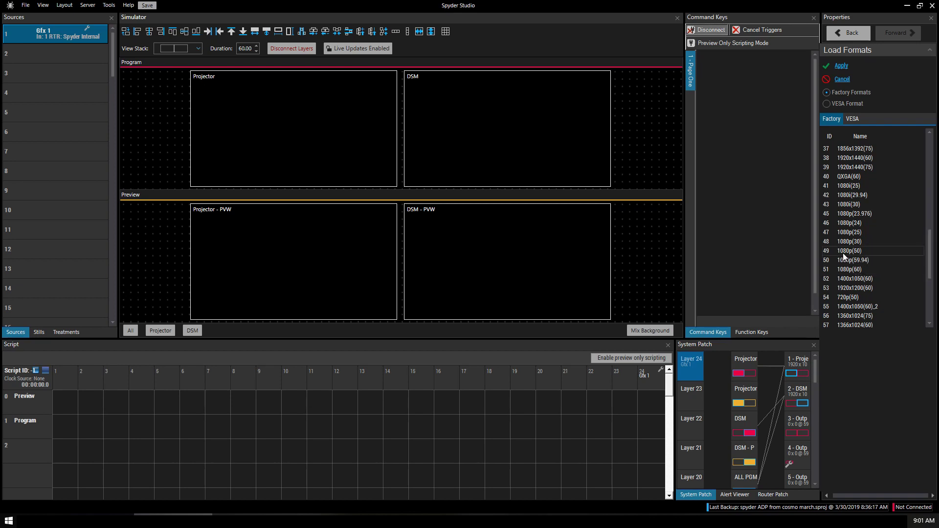
left_click(857, 260)
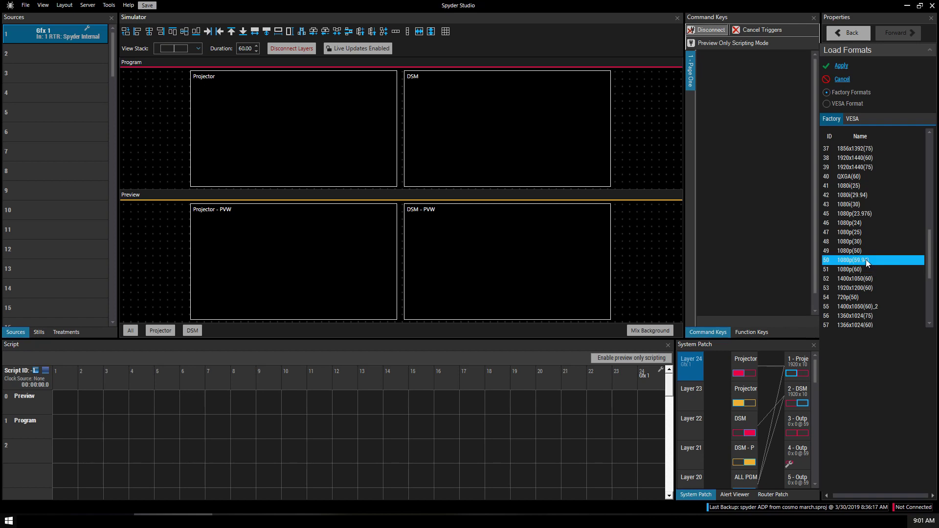
left_click(842, 66)
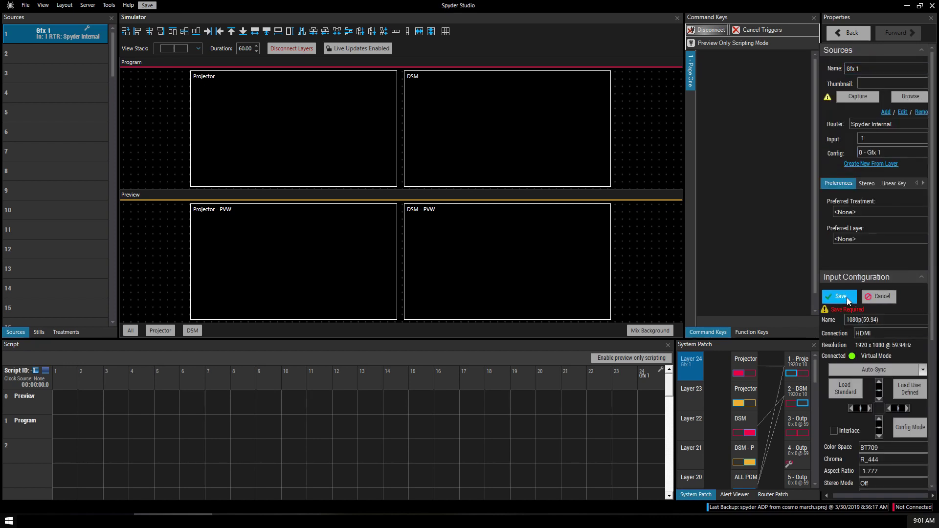
left_click(847, 297)
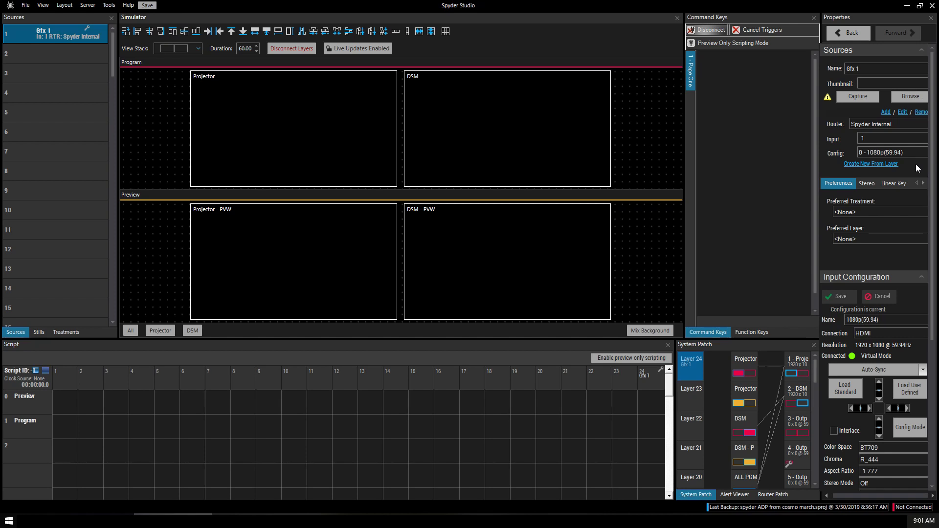
Assign GFX 1.png from the Thumbnails folder as the thumbnail of Gfx 1.
left_click(872, 83)
left_click(898, 100)
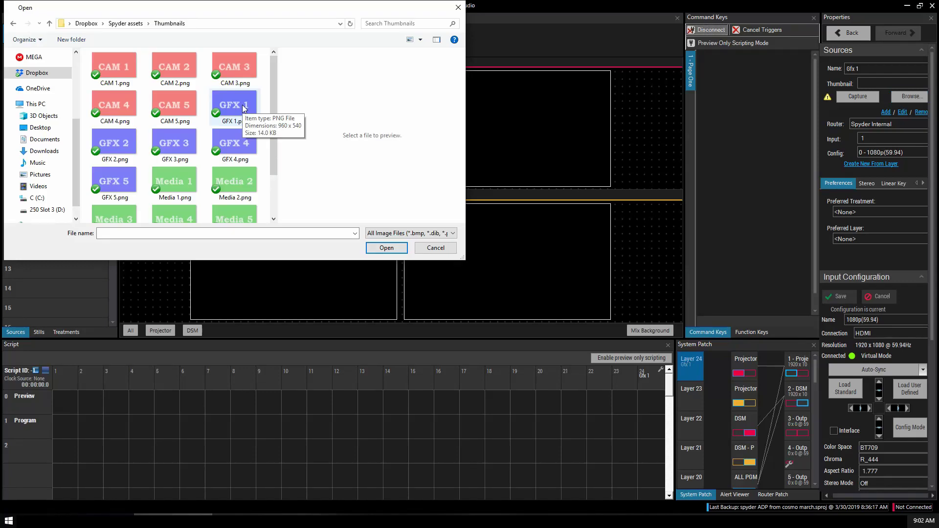
double_click(242, 104)
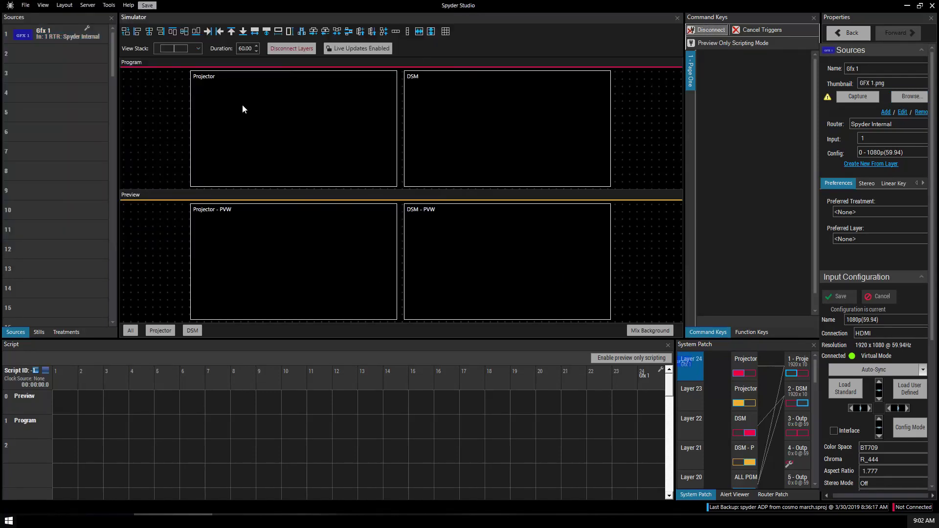
Place Gfx 1 in the Program Projector and DSM PixelSpaces, sizing each layer to fill its PixelSpace.
left_click(35, 35)
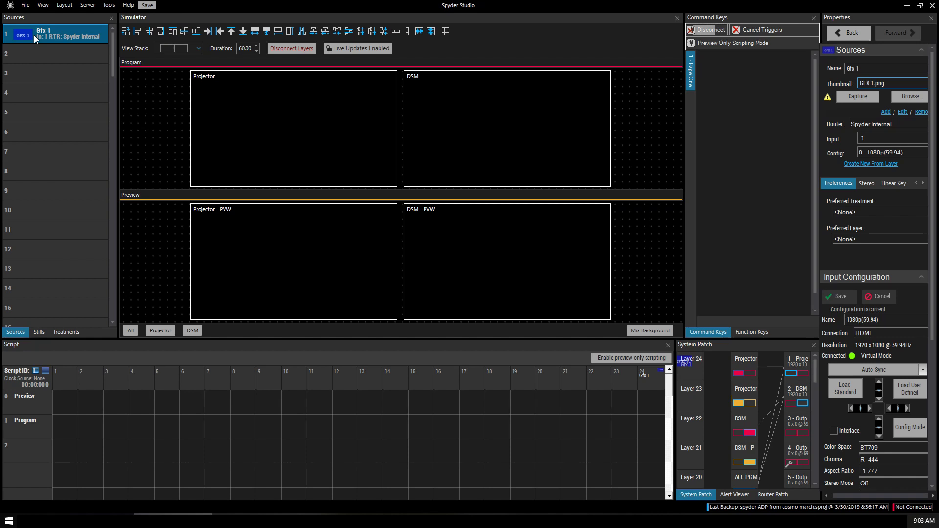
left_click_drag(34, 34, 272, 127)
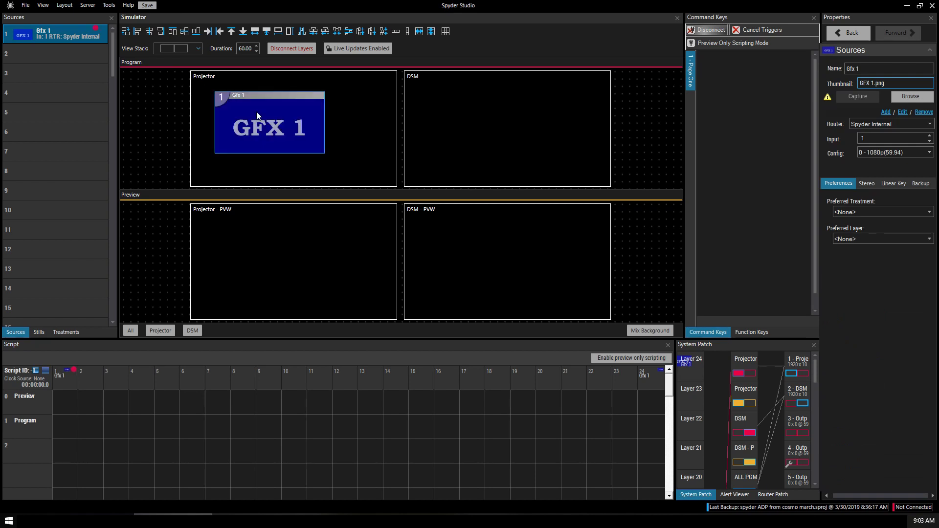
left_click(255, 32)
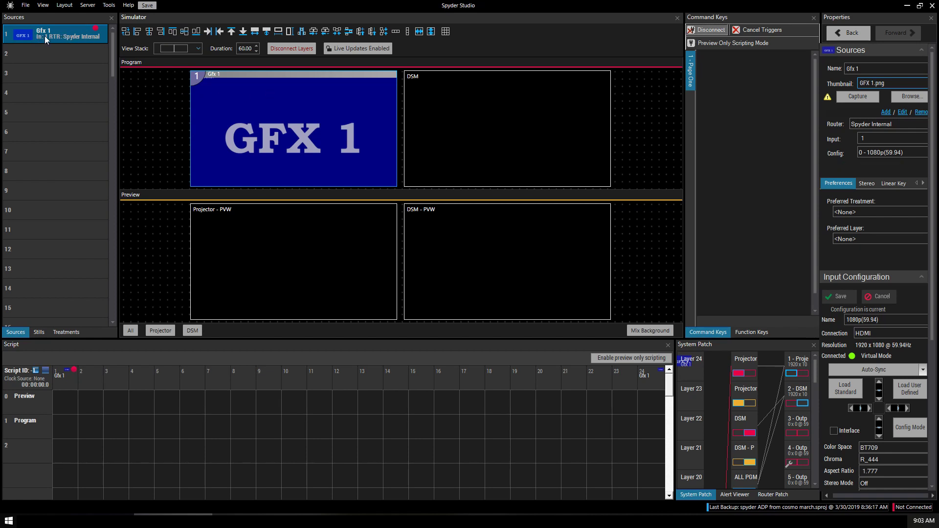
left_click_drag(510, 131, 510, 131)
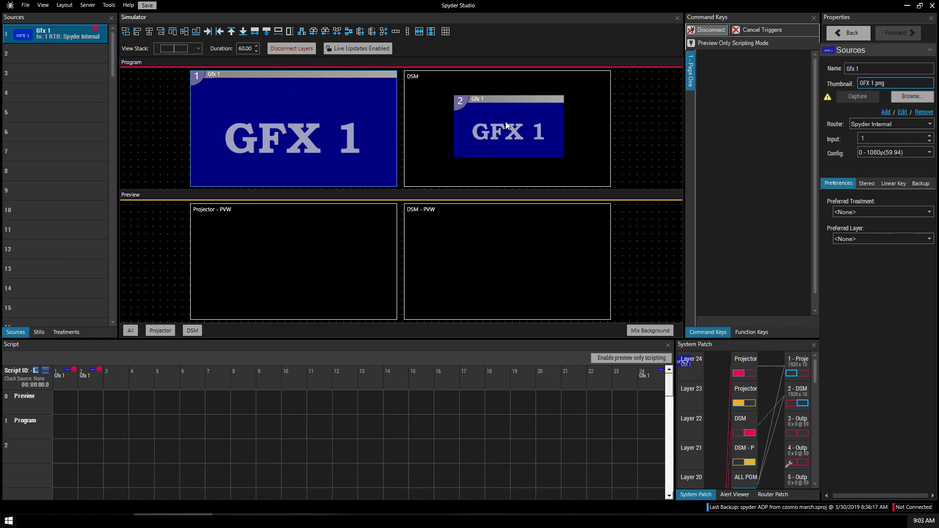
left_click(258, 33)
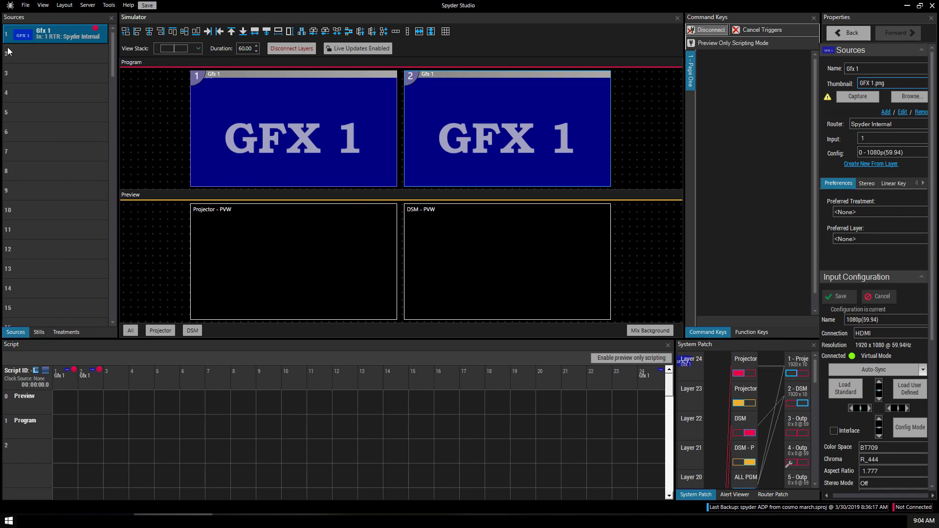
Create and configure an HDMI source named cam on input 2 in the second source slot, and assign it the CAM 1.png thumbnail.
left_click(27, 56)
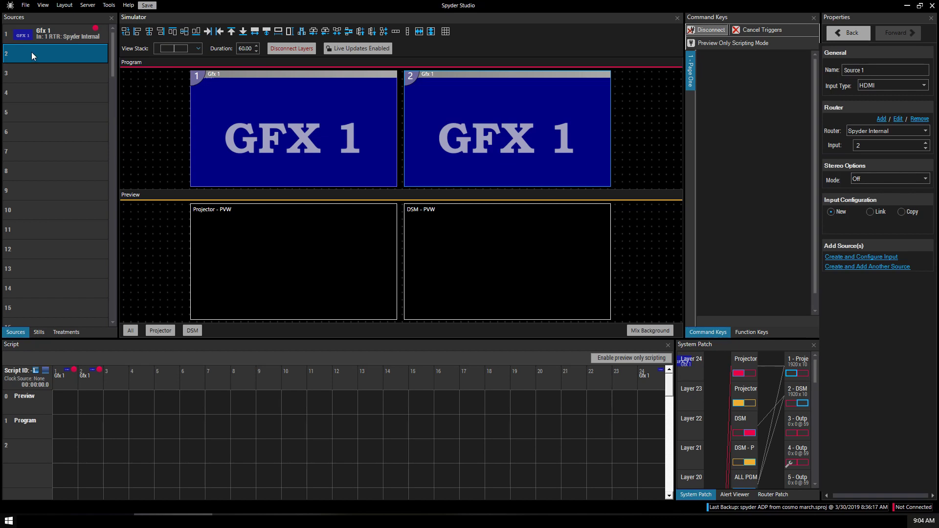
right_click(32, 55)
left_click(44, 55)
type("cam")
left_click(862, 257)
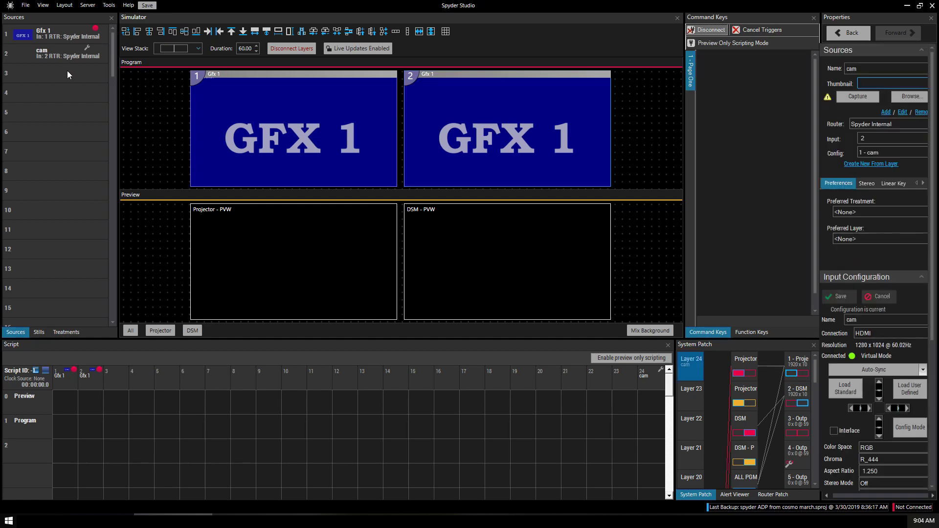
left_click(906, 97)
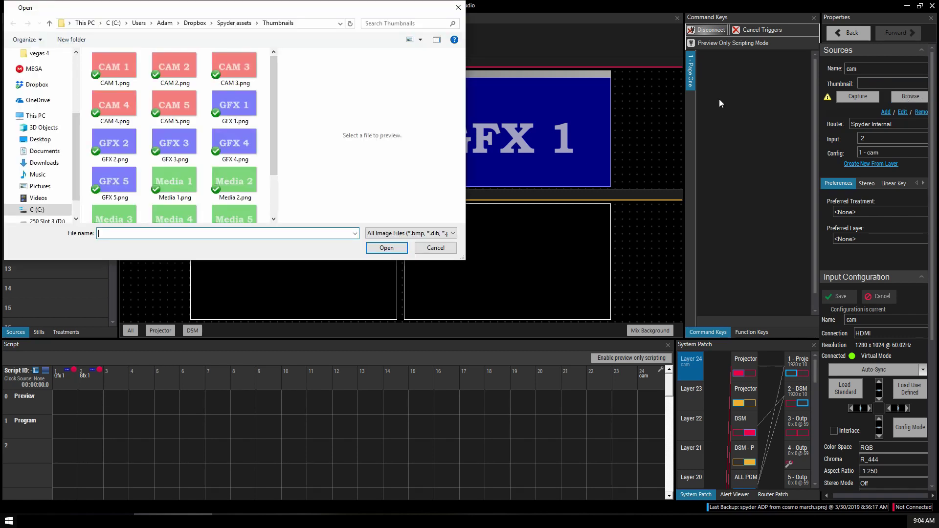
double_click(102, 62)
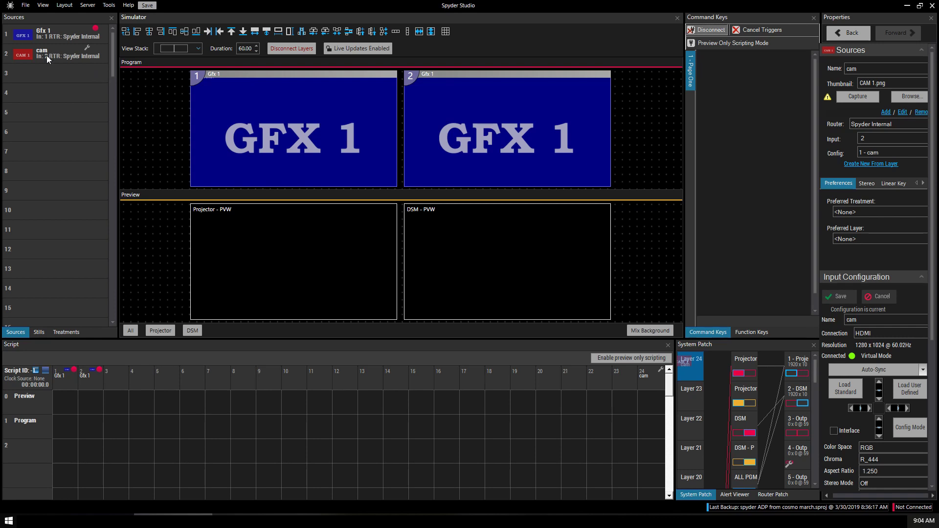
Replace Gfx 1 on the Program Projector layer with cam and set cam's input configuration to 0 - 1080p(59.94).
left_click_drag(33, 54, 275, 119)
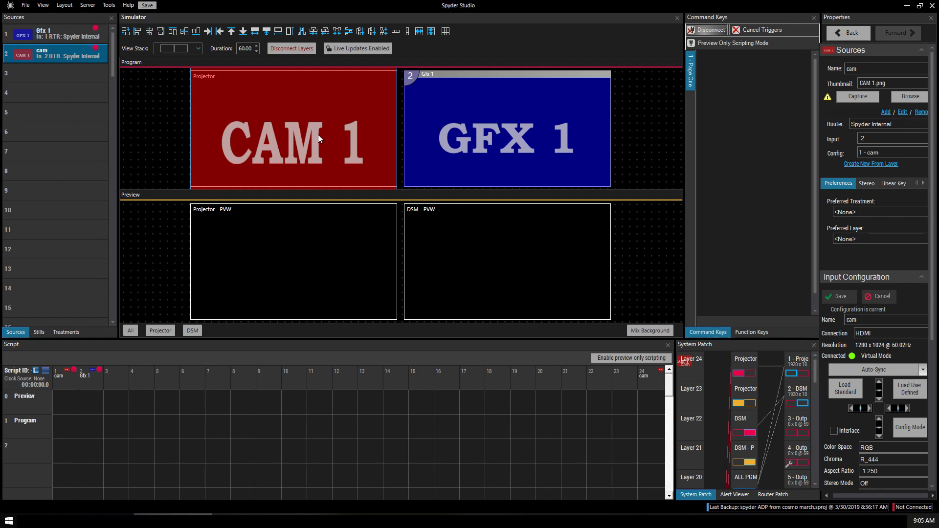
left_click(880, 152)
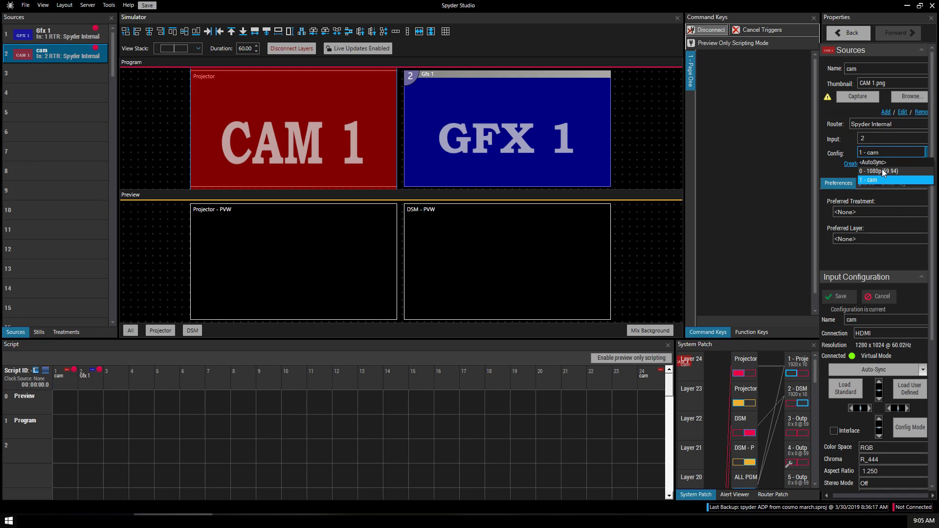
left_click(882, 172)
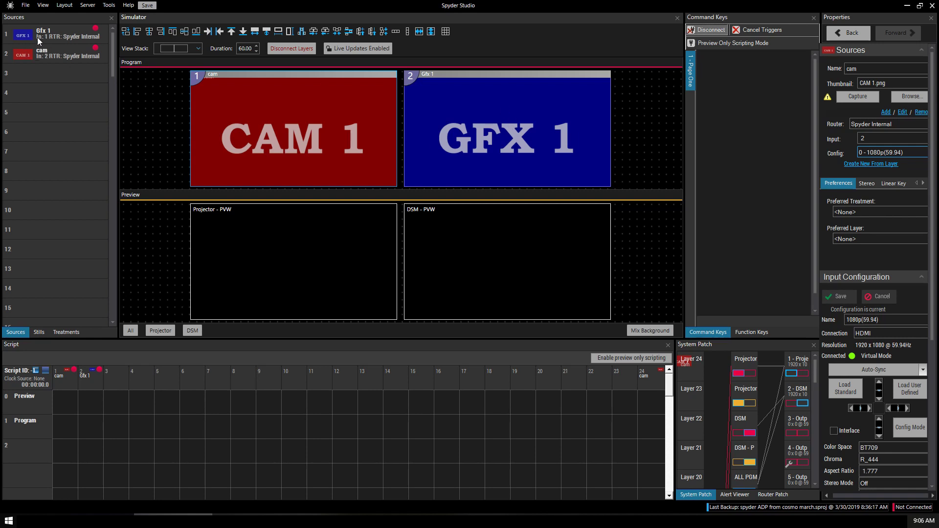
Place Gfx 1 in the Projector and DSM Preview PixelSpaces, sizing each layer to fill its PixelSpace.
left_click_drag(37, 37, 276, 262)
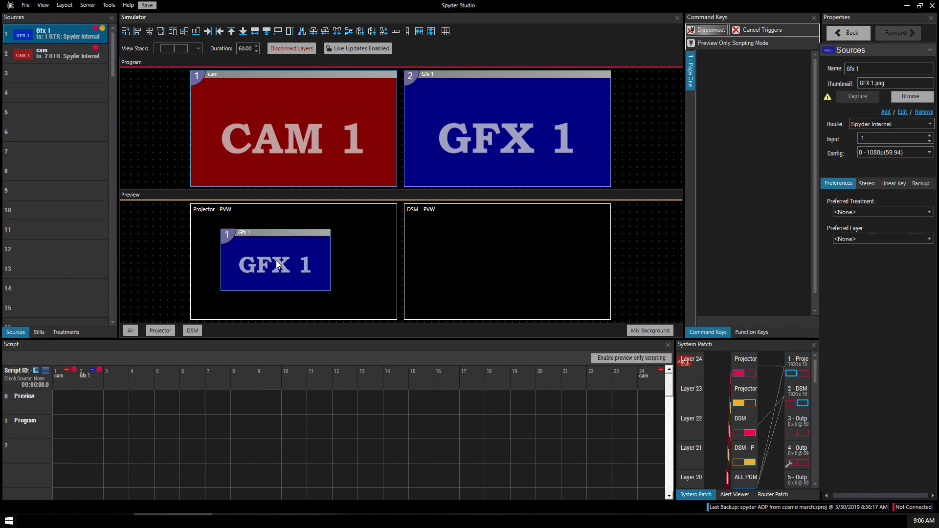
left_click(255, 31)
left_click_drag(45, 55, 492, 258)
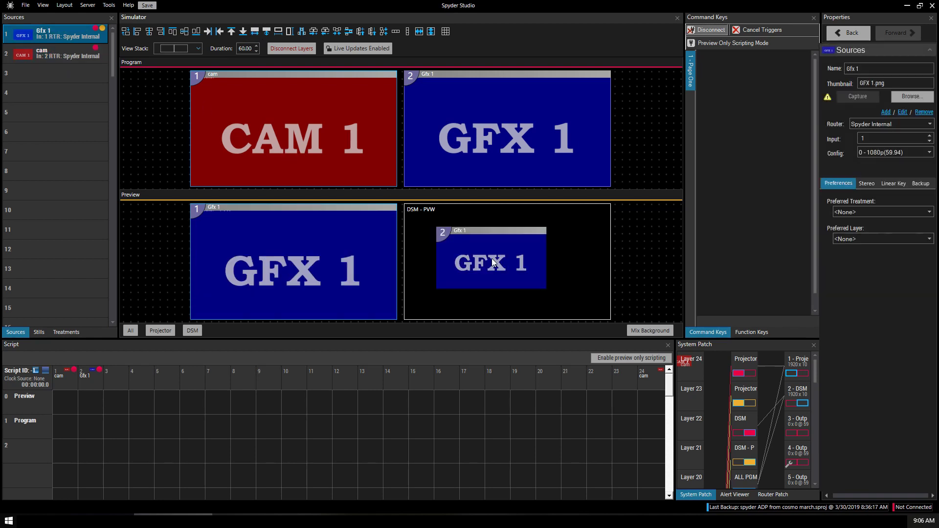
left_click(231, 34)
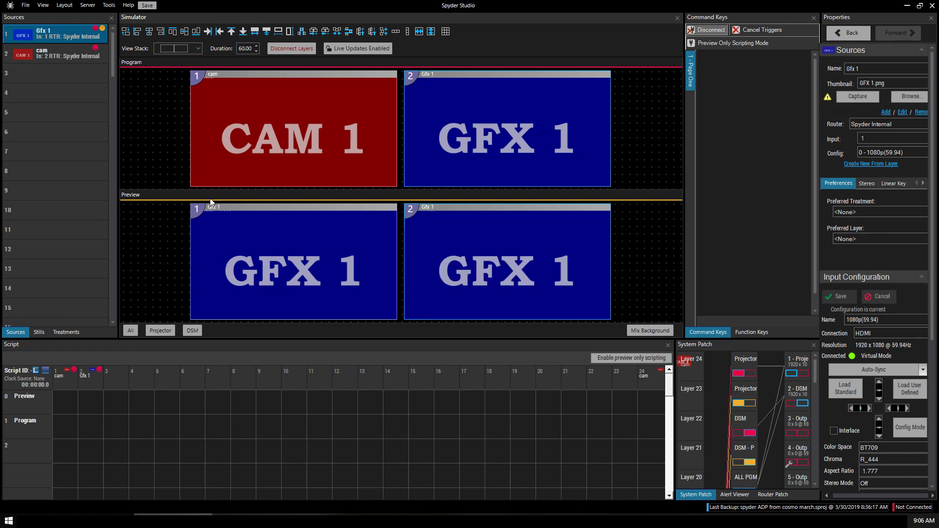